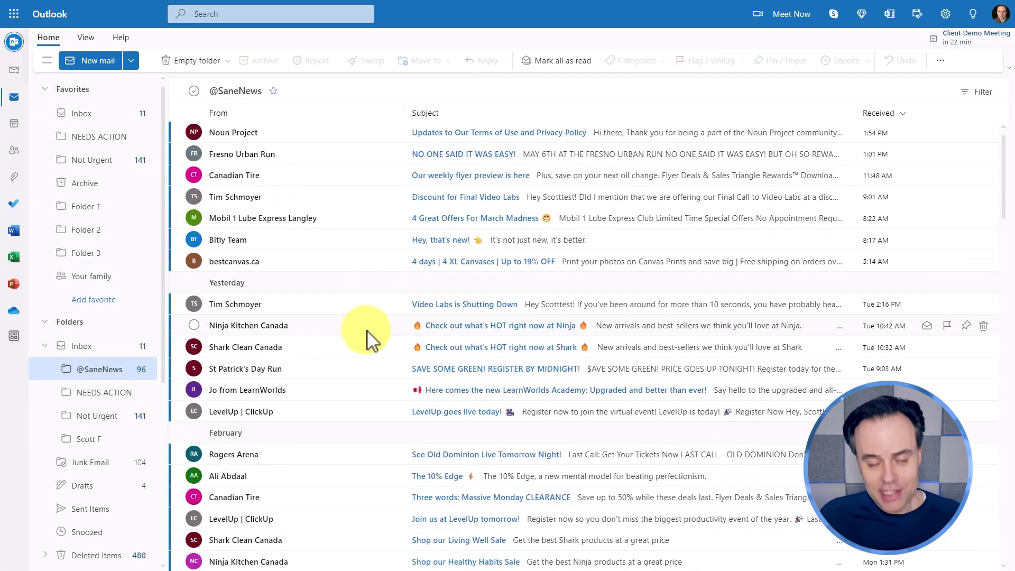
{"action": "scroll", "coordinate": [365, 334], "scroll_direction": "down", "scroll_amount": 5}
{"action": "scroll", "coordinate": [370, 338], "scroll_direction": "down", "scroll_amount": 20}
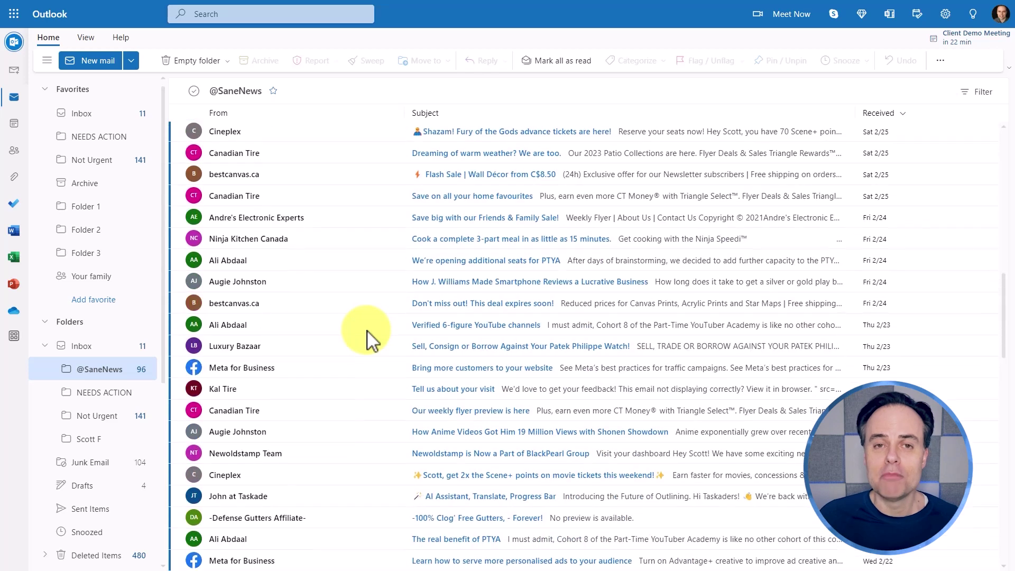
{"action": "scroll", "coordinate": [371, 341], "scroll_direction": "down", "scroll_amount": 1}
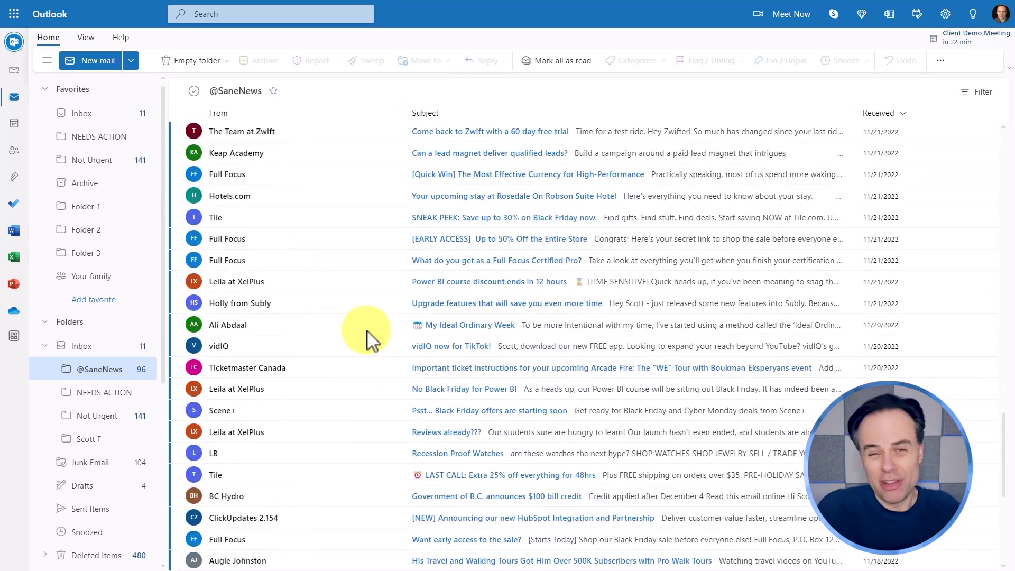
{"action": "scroll", "coordinate": [372, 341], "scroll_direction": "up", "scroll_amount": 20}
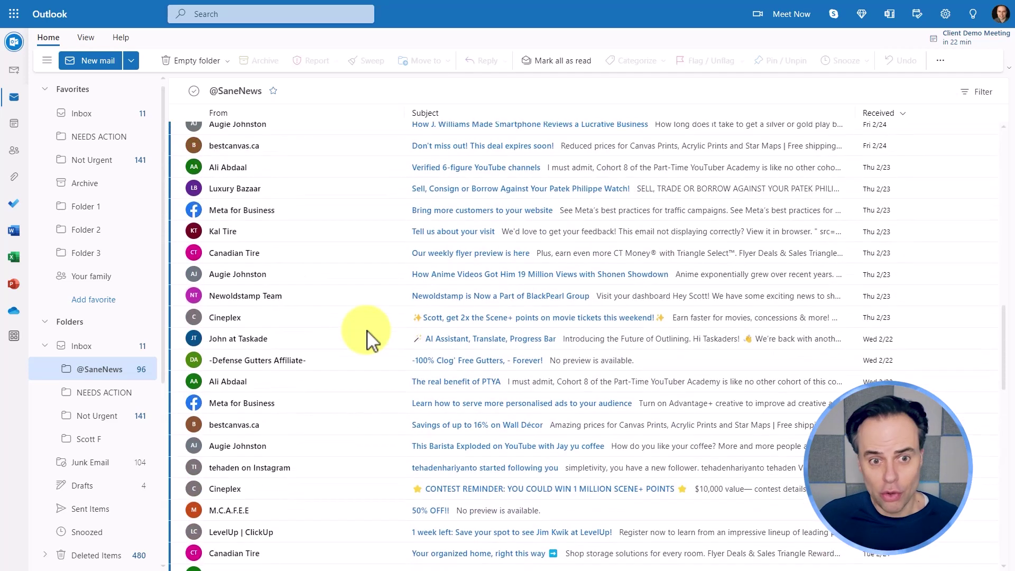
{"action": "scroll", "coordinate": [372, 341], "scroll_direction": "up", "scroll_amount": 4}
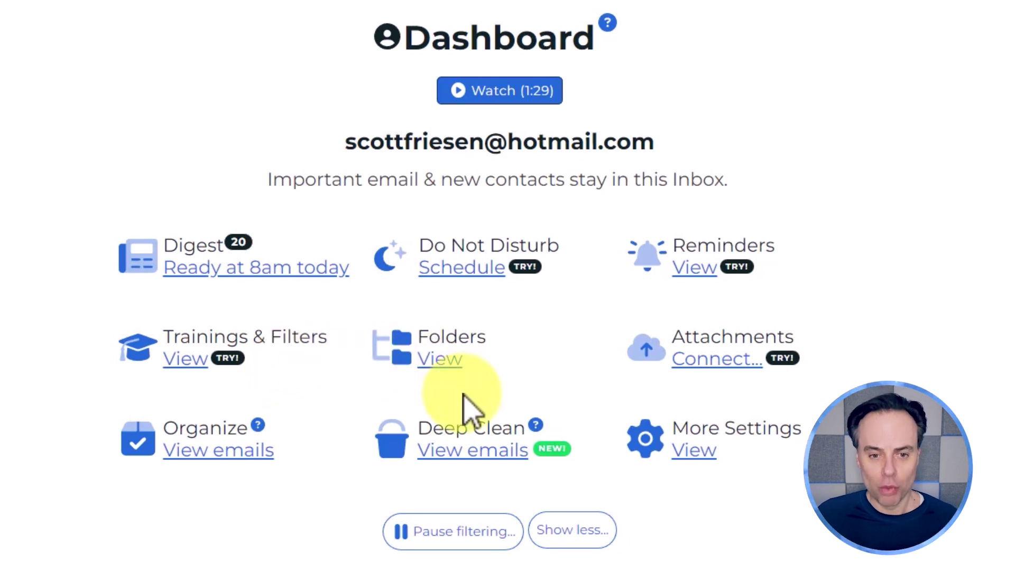
Step: Open View emails under Deep Clean on the SaneBox dashboard
{"action": "left_click", "coordinate": [465, 459]}
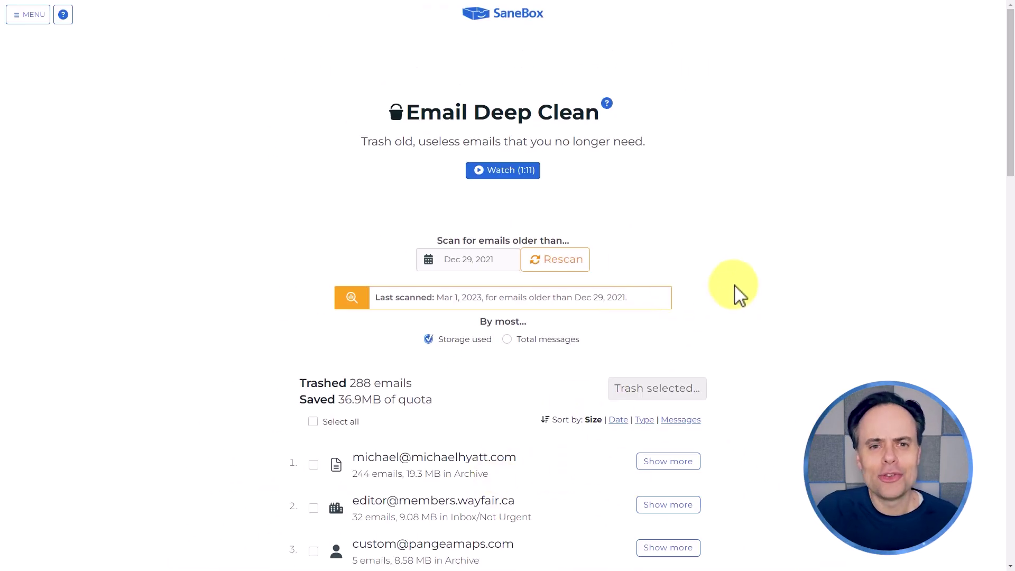
Step: Change the Deep Clean cutoff date to Jan 1, 2022 and rescan
{"action": "left_click", "coordinate": [464, 261]}
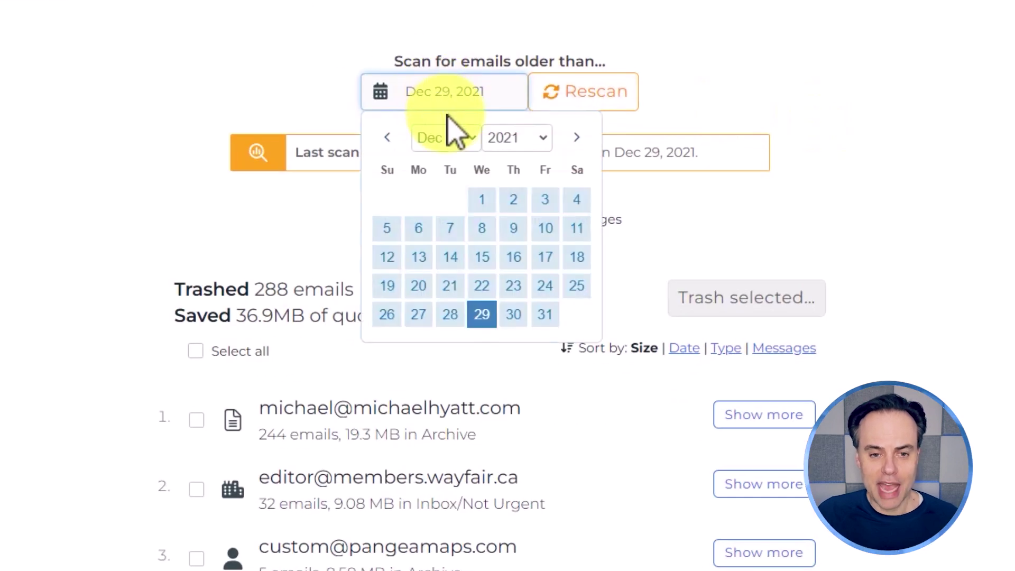
{"action": "left_click", "coordinate": [580, 139]}
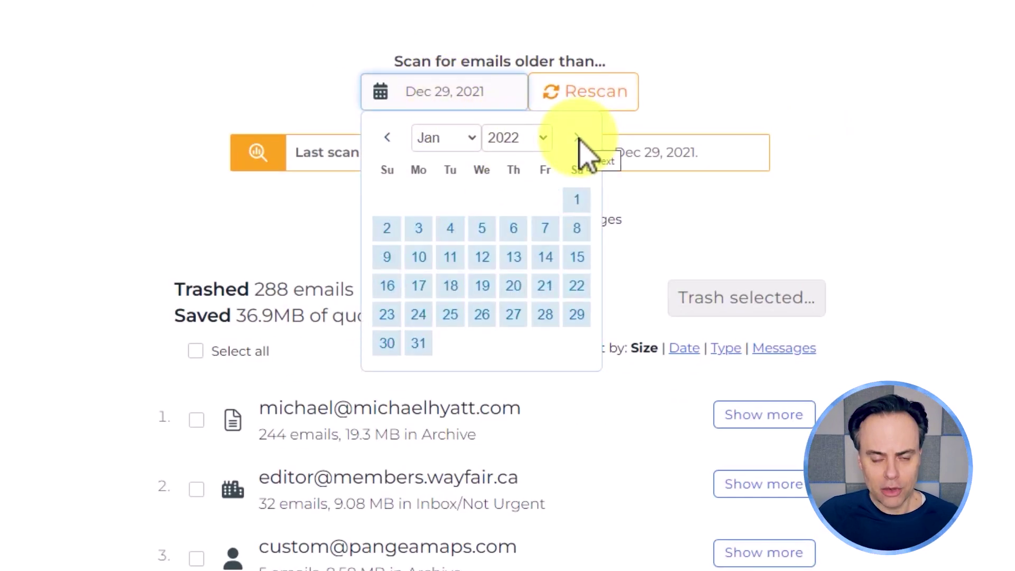
{"action": "left_click", "coordinate": [576, 200]}
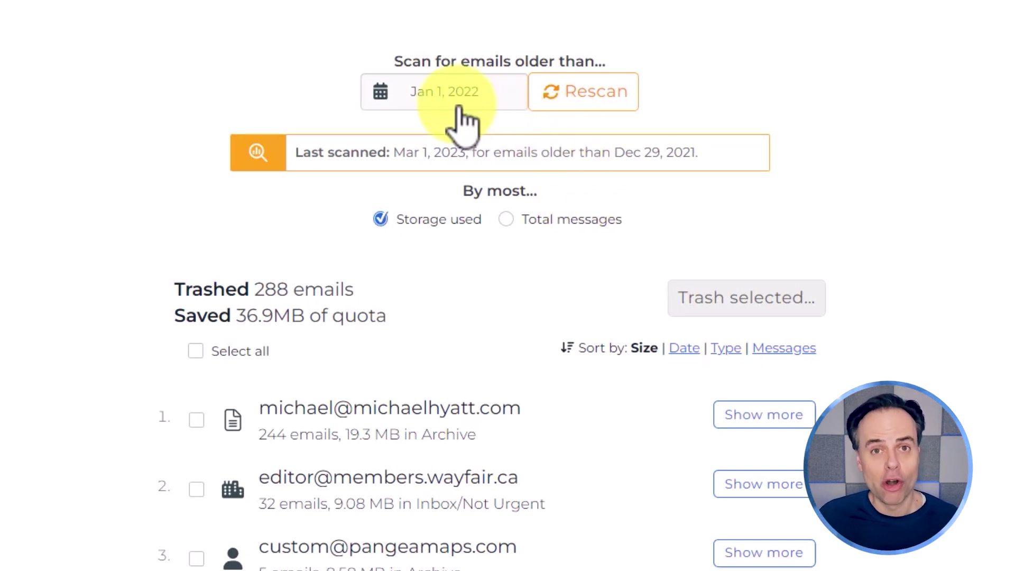
{"action": "left_click", "coordinate": [598, 100]}
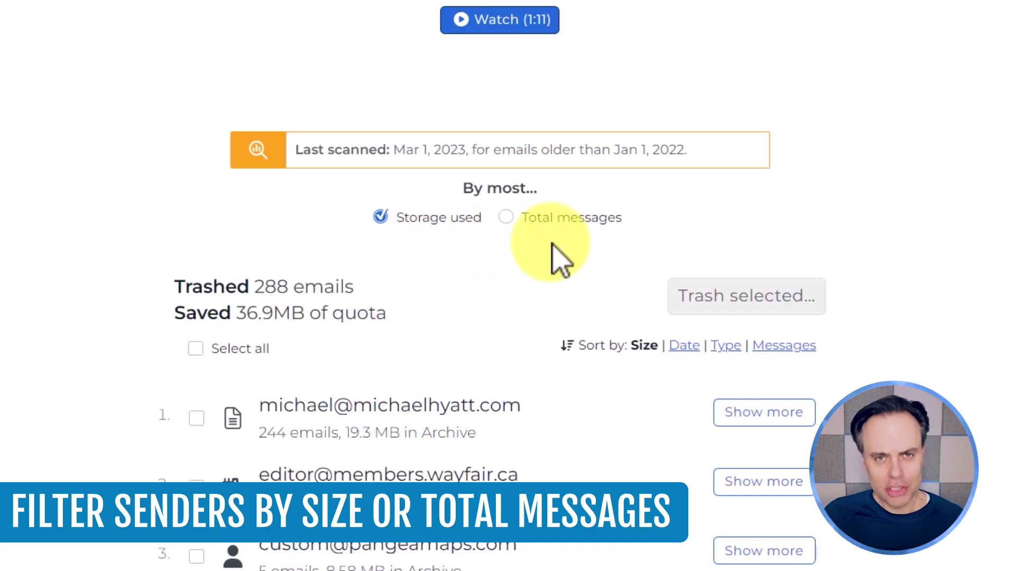
Step: Once the scan finishes, scroll down to the sender list ranked by storage used
{"action": "scroll", "coordinate": [560, 259], "scroll_direction": "down", "scroll_amount": 3}
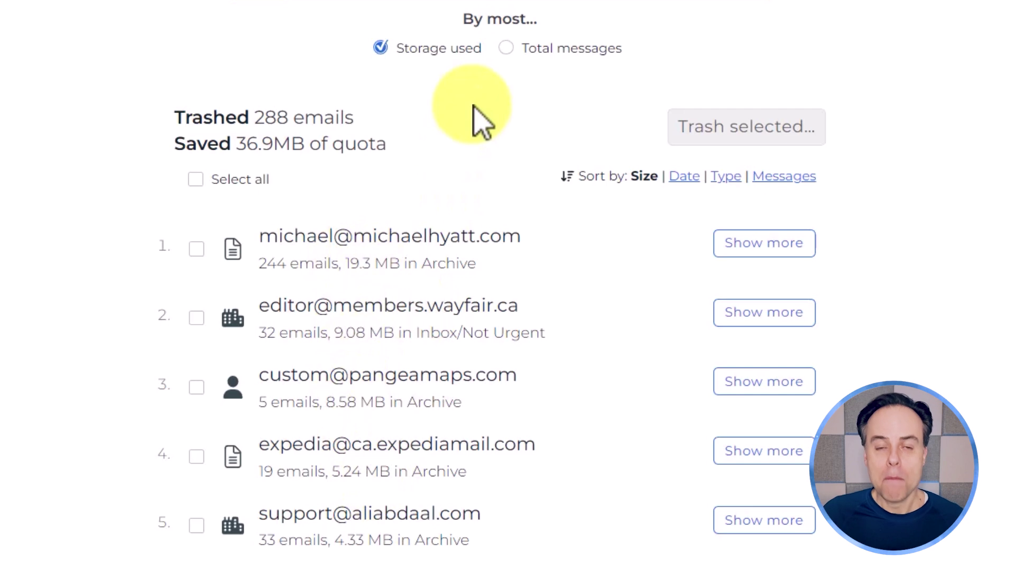
{"action": "left_click", "coordinate": [507, 48]}
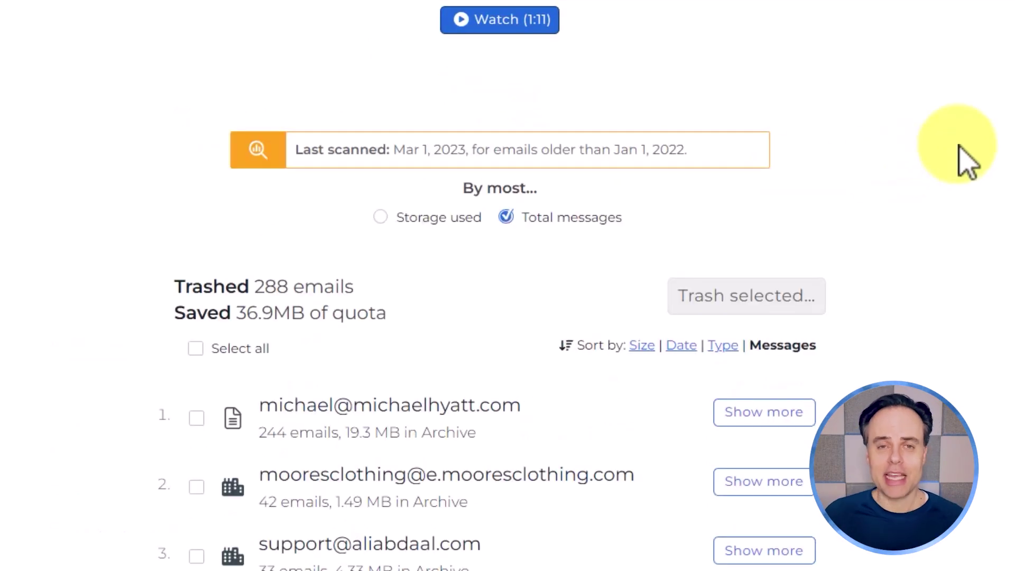
{"action": "scroll", "coordinate": [539, 306], "scroll_direction": "down", "scroll_amount": 5}
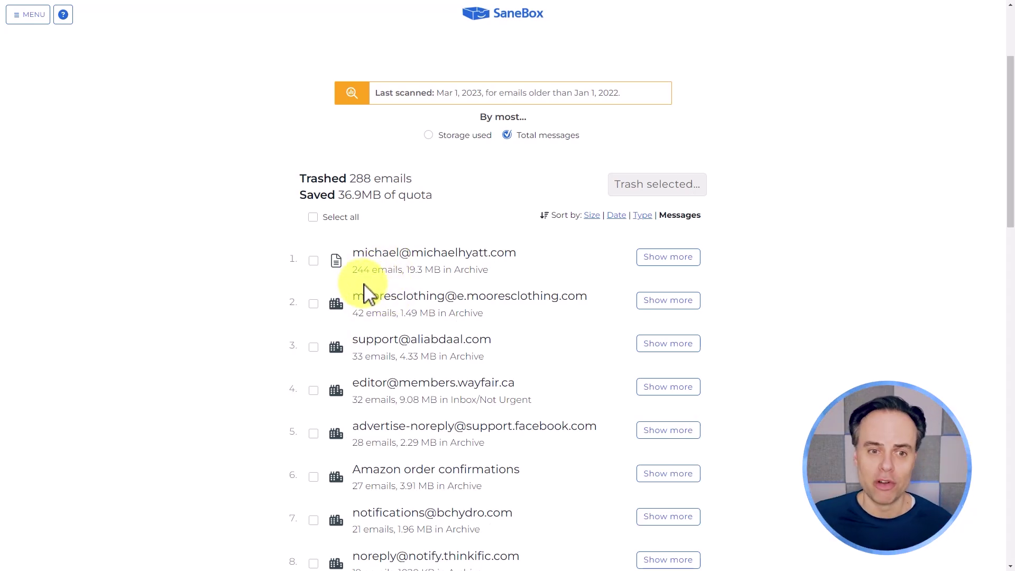
{"action": "scroll", "coordinate": [369, 293], "scroll_direction": "down", "scroll_amount": 1}
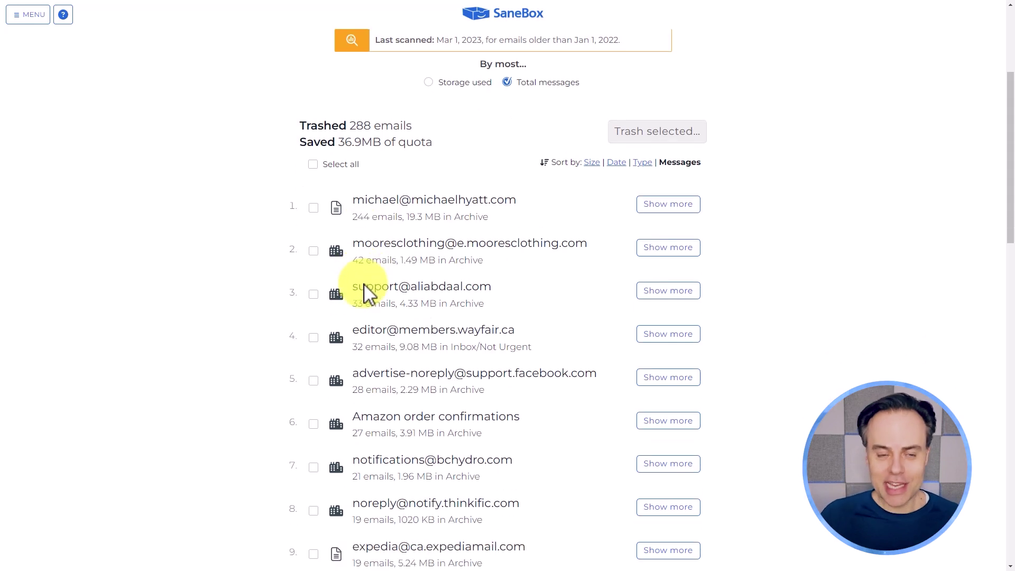
{"action": "scroll", "coordinate": [368, 293], "scroll_direction": "down", "scroll_amount": 2}
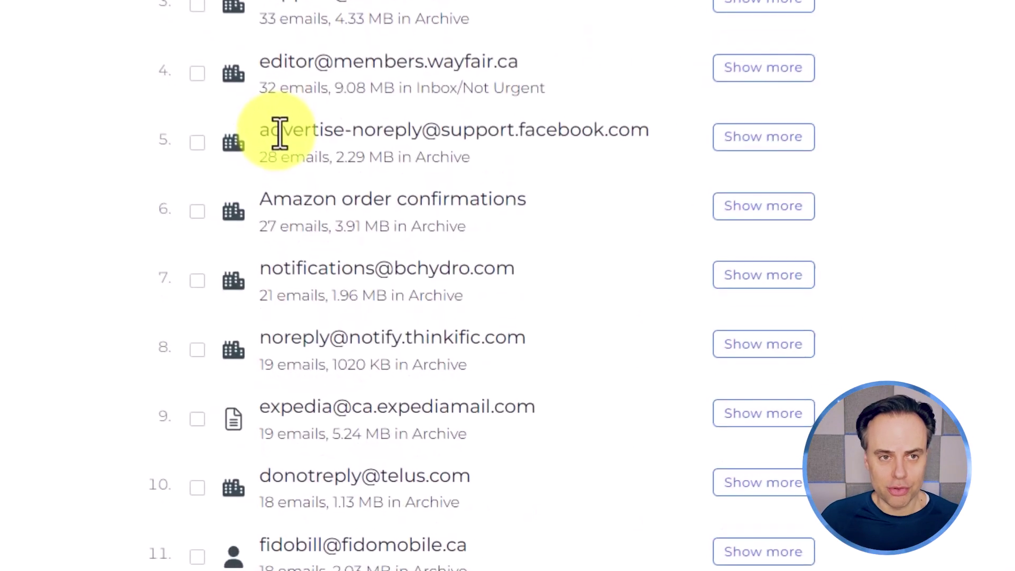
{"action": "scroll", "coordinate": [368, 293], "scroll_direction": "up", "scroll_amount": 2}
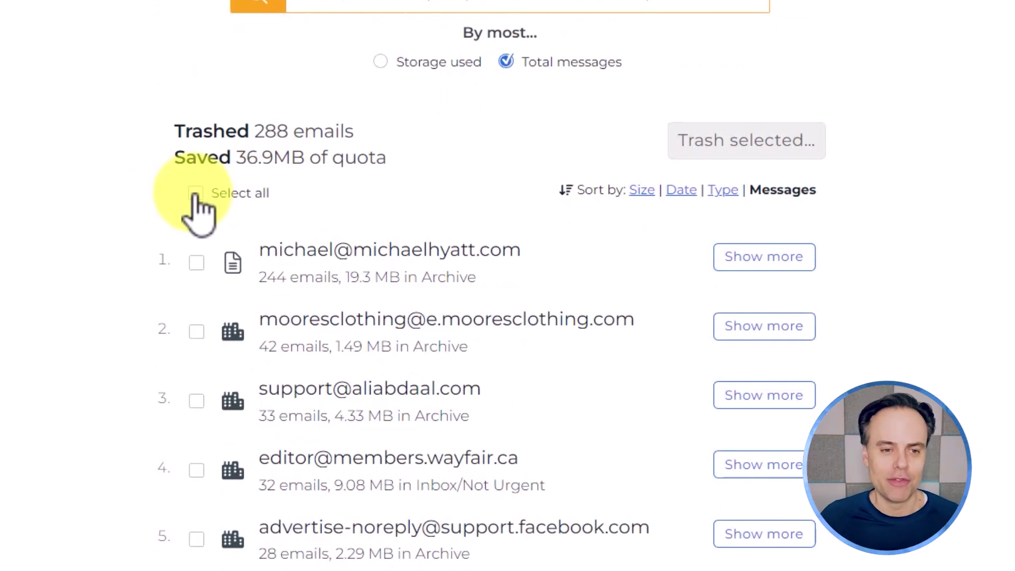
{"action": "scroll", "coordinate": [397, 210], "scroll_direction": "down", "scroll_amount": 9}
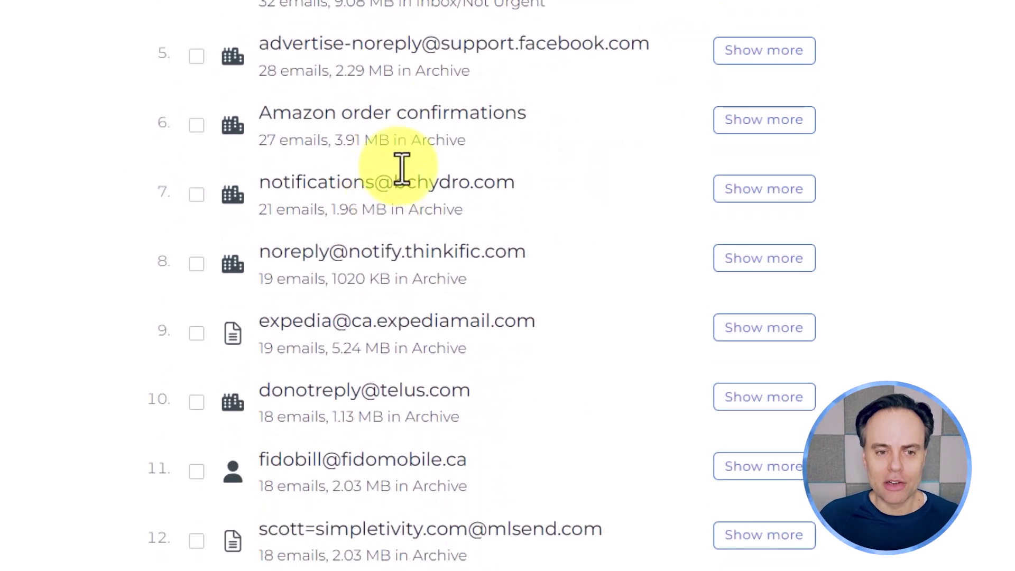
{"action": "scroll", "coordinate": [388, 125], "scroll_direction": "up", "scroll_amount": 2}
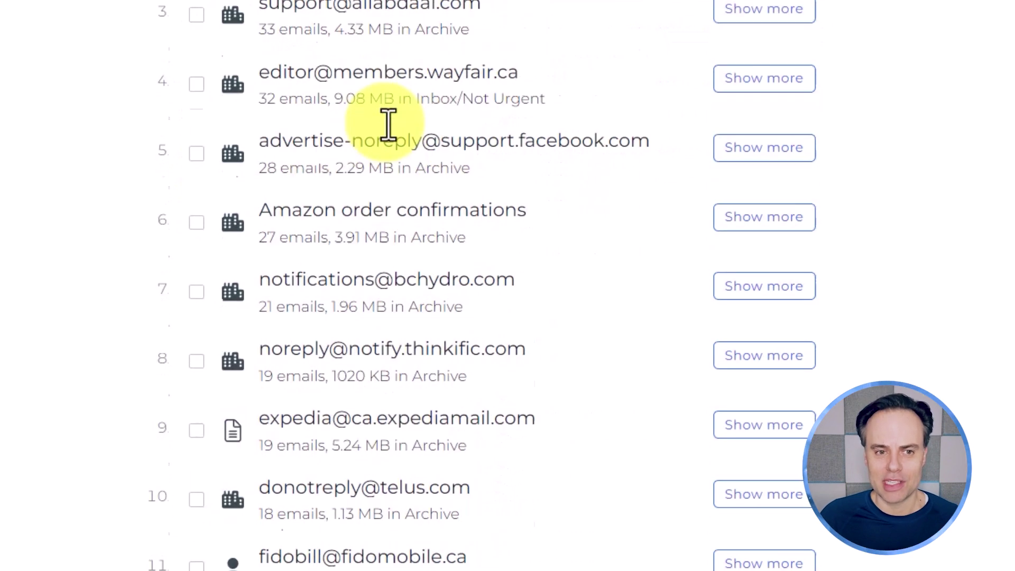
{"action": "scroll", "coordinate": [388, 125], "scroll_direction": "up", "scroll_amount": 4}
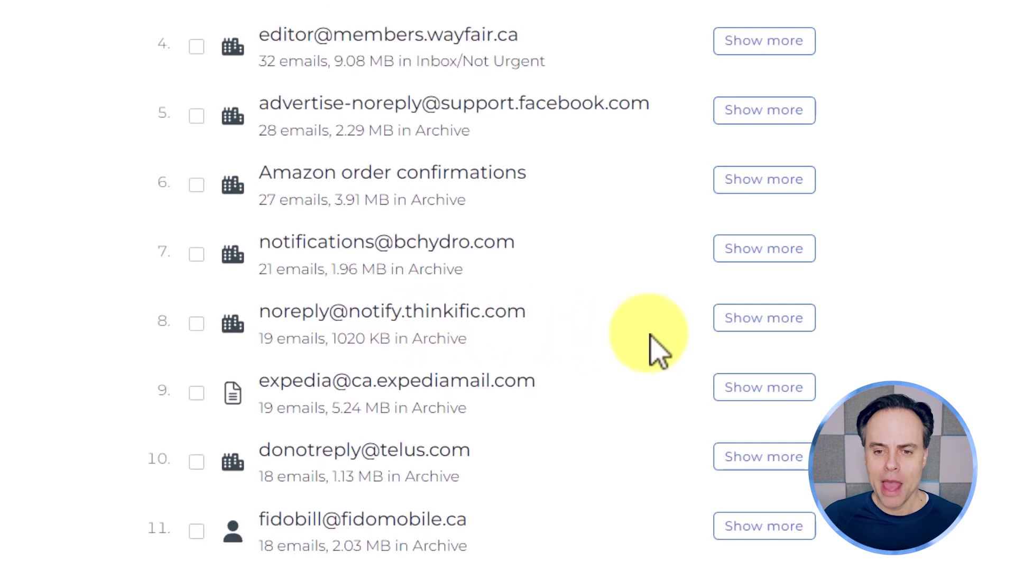
{"action": "left_click", "coordinate": [750, 322]}
{"action": "scroll", "coordinate": [675, 335], "scroll_direction": "down", "scroll_amount": 5}
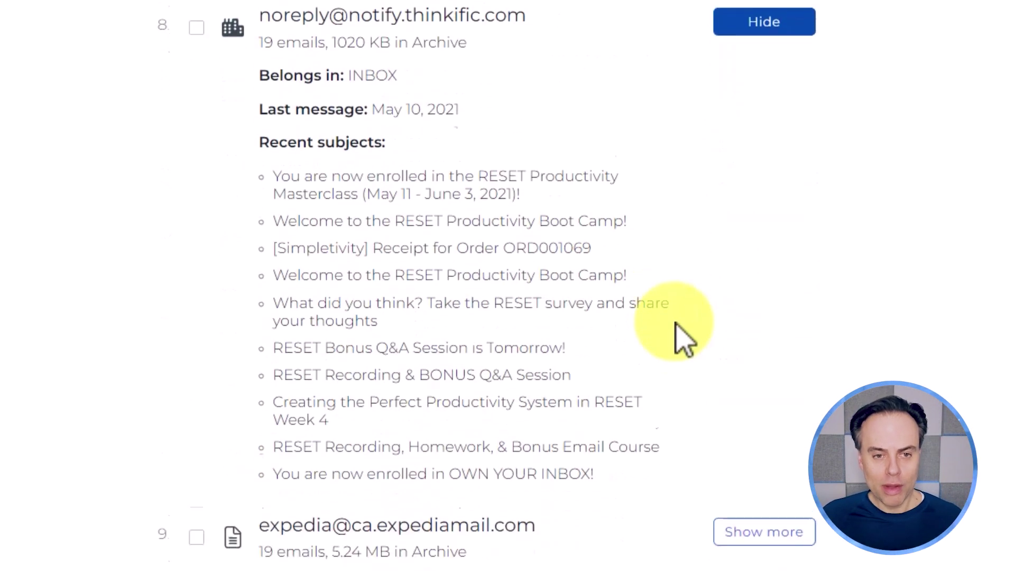
{"action": "scroll", "coordinate": [679, 333], "scroll_direction": "down", "scroll_amount": 2}
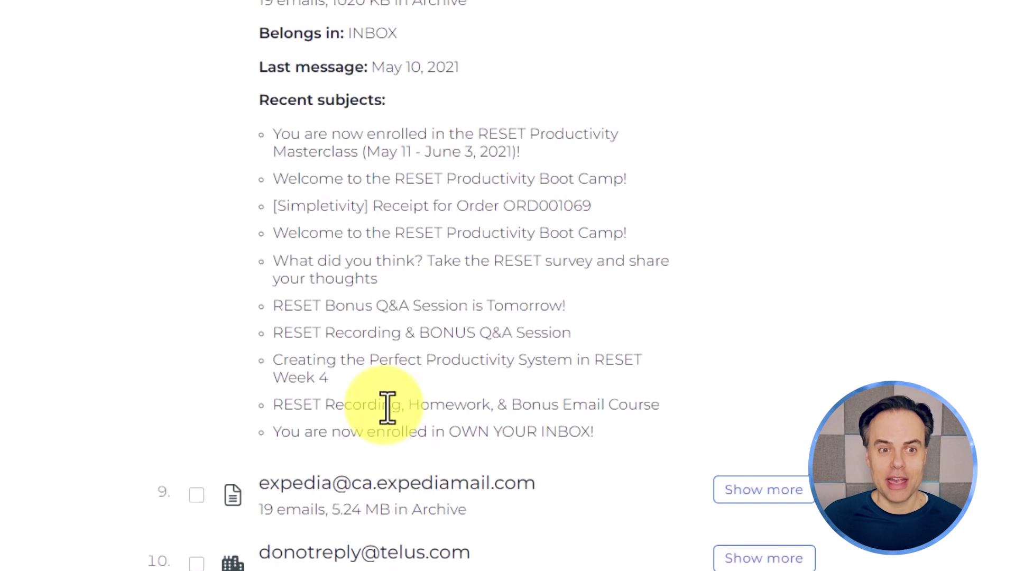
{"action": "scroll", "coordinate": [388, 412], "scroll_direction": "up", "scroll_amount": 2}
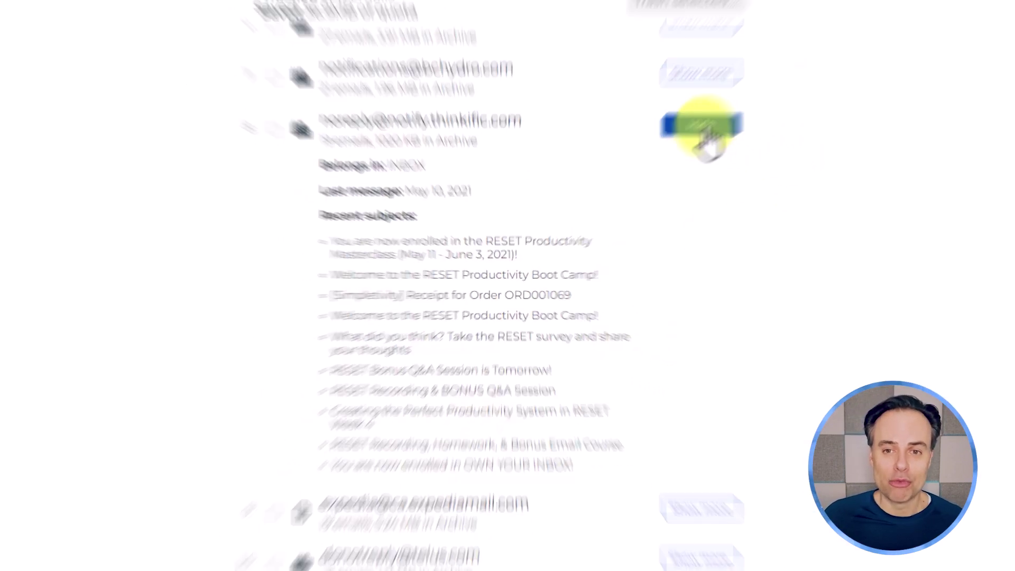
Step: Select senders 1, 4 and 8 (295 emails, 29.4MB) and start trashing them
{"action": "left_click", "coordinate": [768, 10]}
{"action": "scroll", "coordinate": [649, 193], "scroll_direction": "up", "scroll_amount": 7}
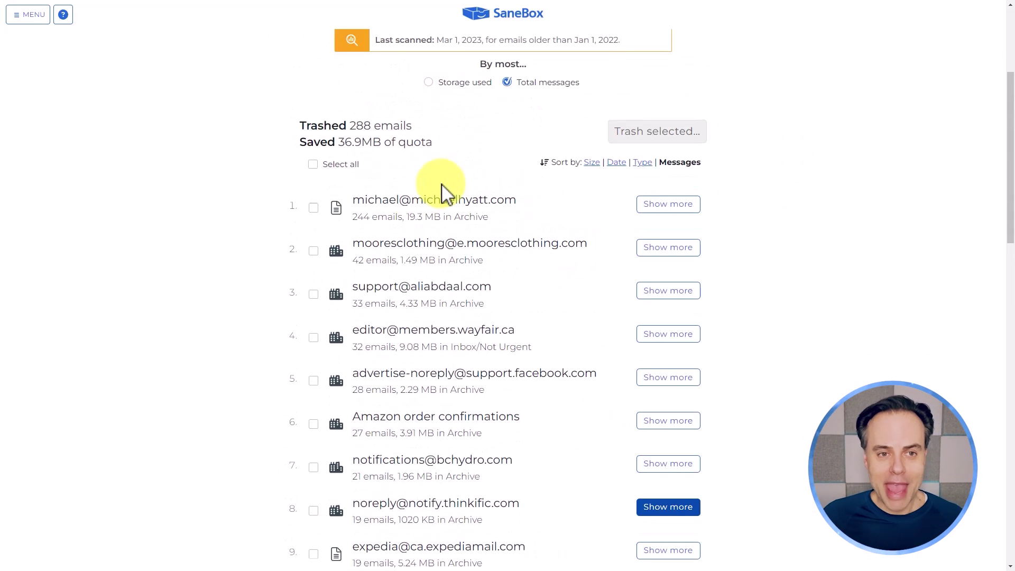
{"action": "left_click", "coordinate": [313, 207]}
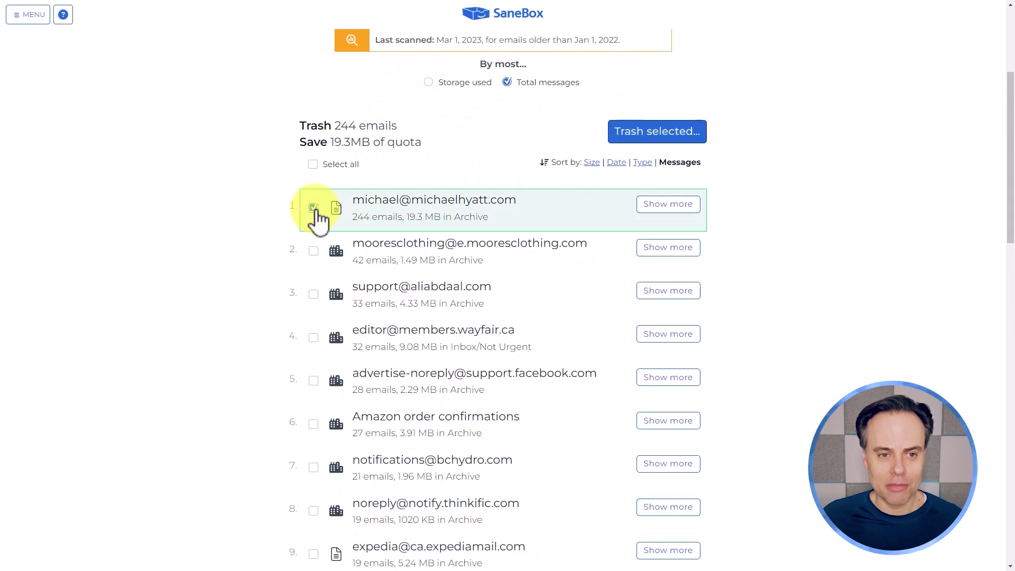
{"action": "left_click", "coordinate": [313, 338]}
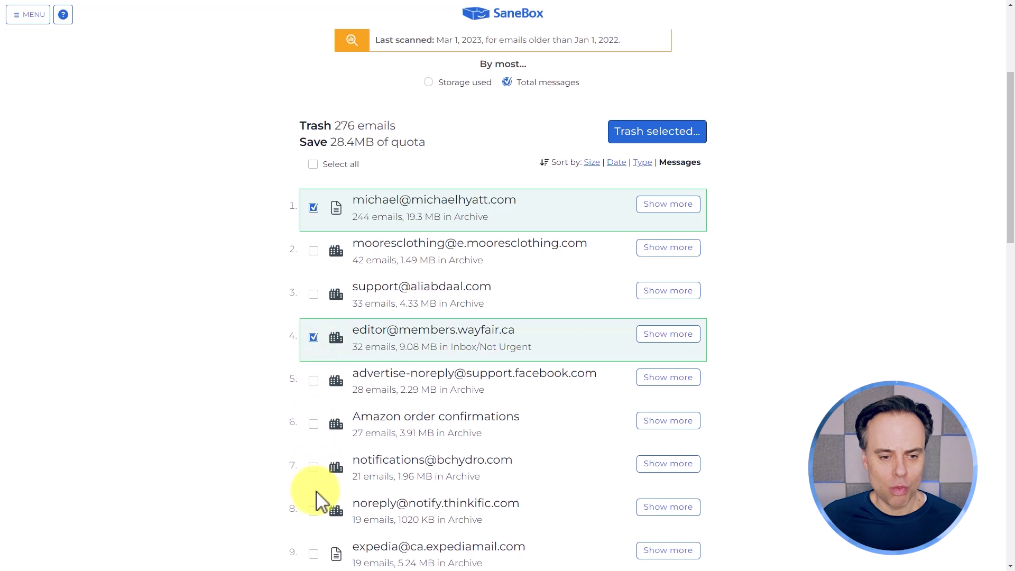
{"action": "left_click", "coordinate": [314, 511]}
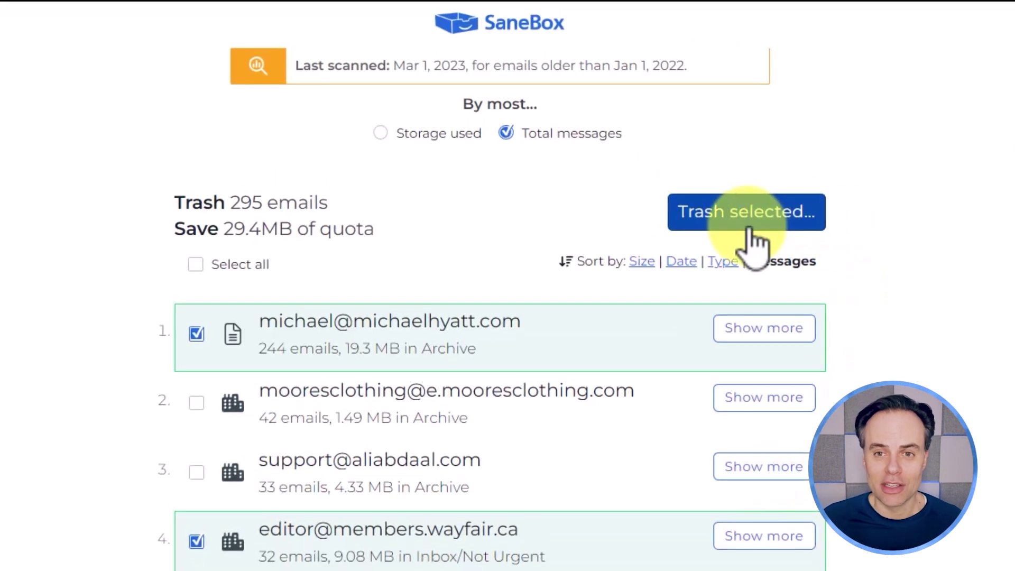
{"action": "left_click", "coordinate": [748, 230]}
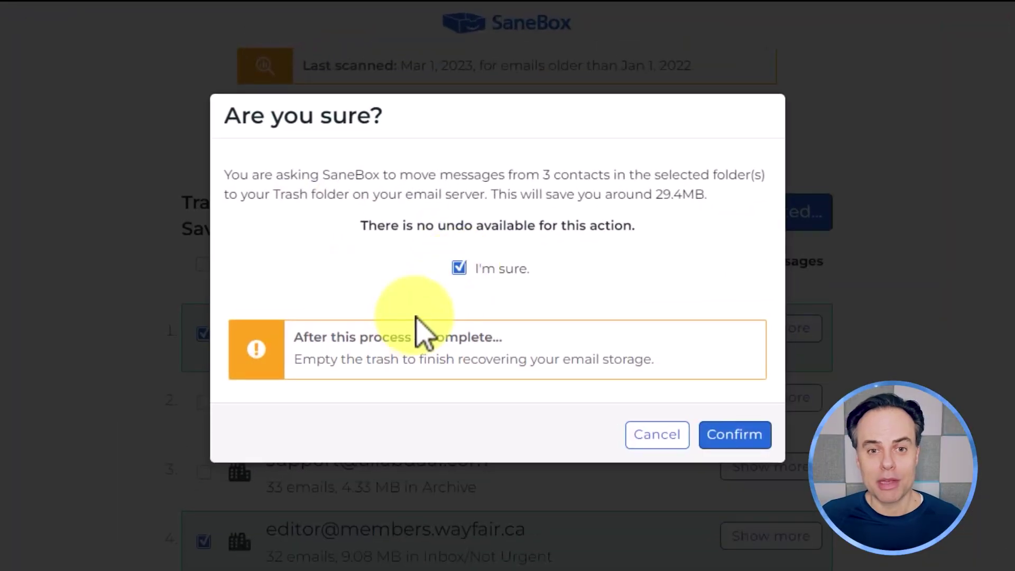
Step: Confirm moving the three senders' messages, about 29.4MB, to Trash
{"action": "left_click", "coordinate": [738, 438]}
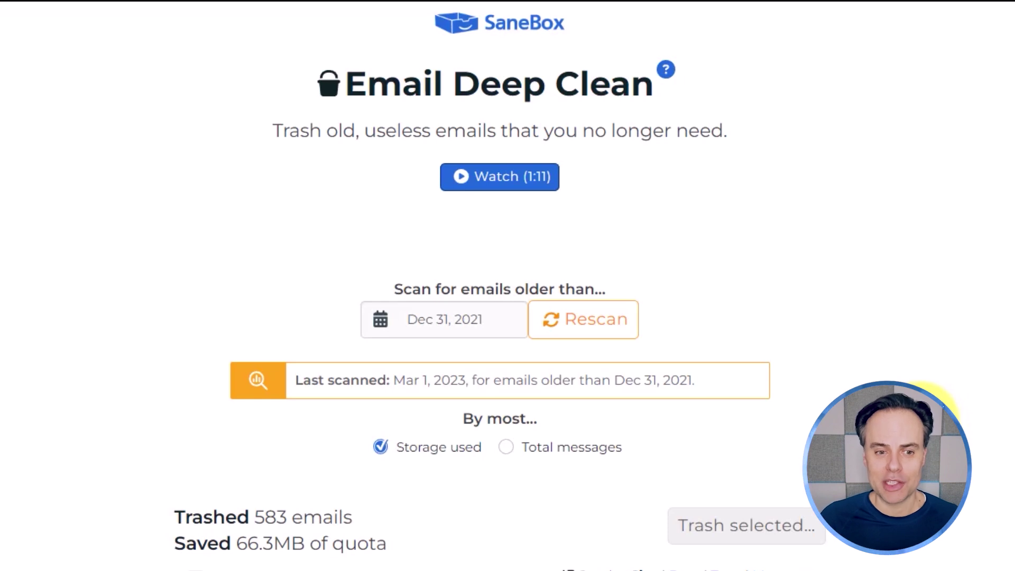
{"action": "scroll", "coordinate": [497, 338], "scroll_direction": "down", "scroll_amount": 20}
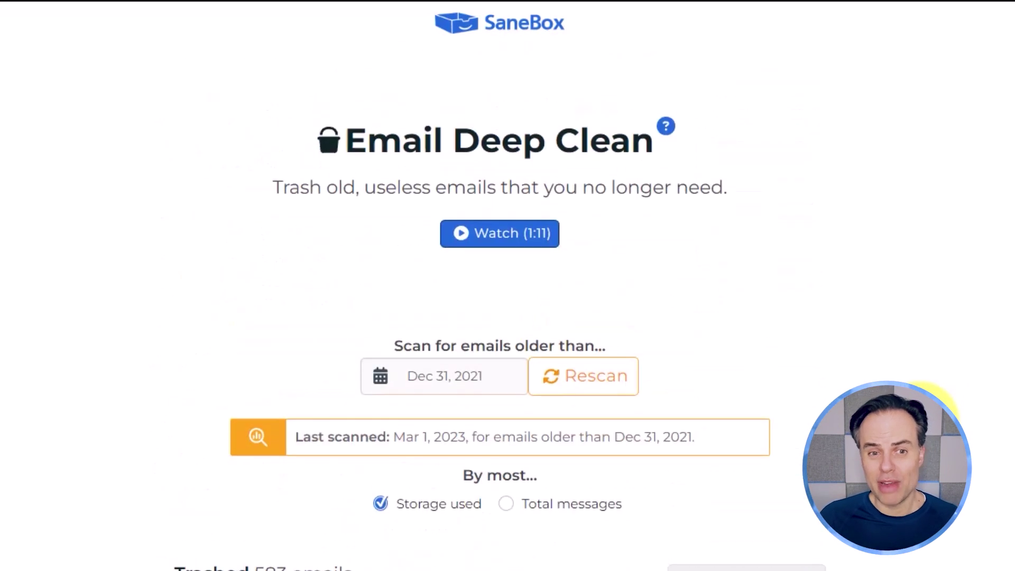
{"action": "scroll", "coordinate": [492, 343], "scroll_direction": "down", "scroll_amount": 5}
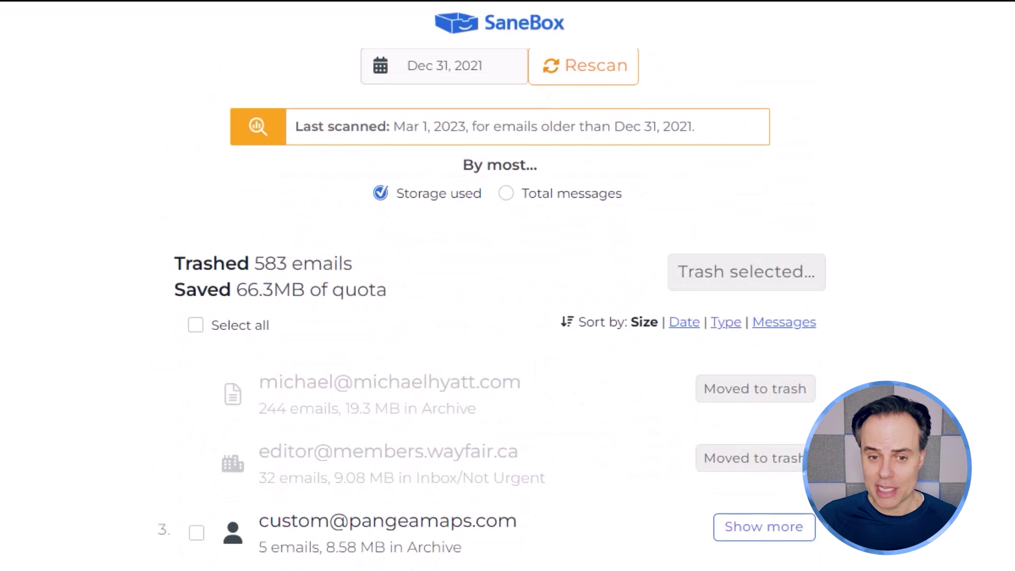